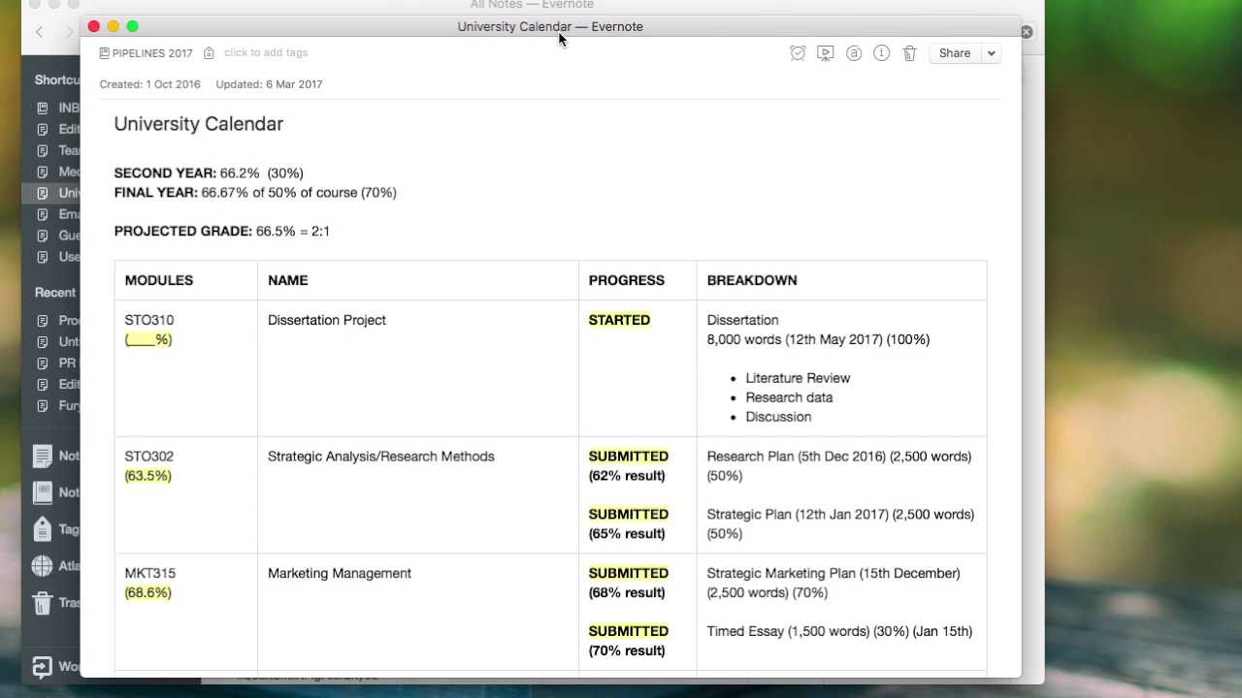
Highlight the '(____%)' placeholder in the STO310 row of the table in yellow
{"action": "scroll", "coordinate": [545, 238], "scroll_direction": "down", "scroll_amount": 2}
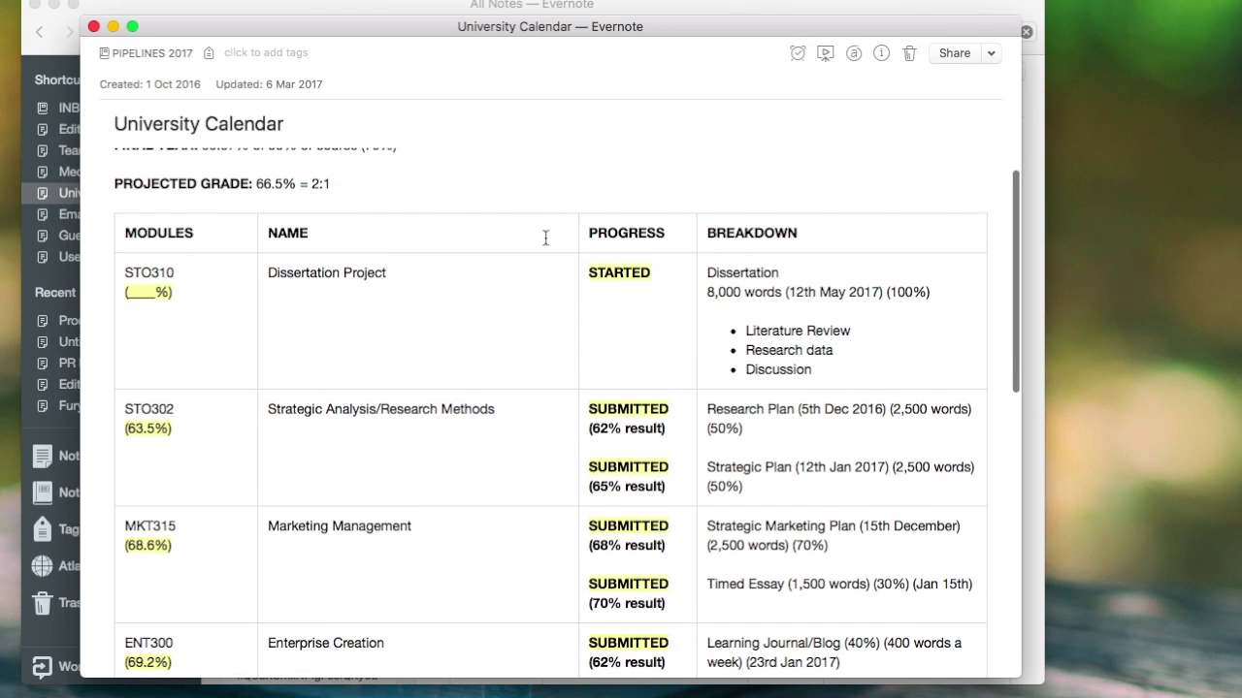
{"action": "scroll", "coordinate": [546, 238], "scroll_direction": "down", "scroll_amount": 10}
{"action": "scroll", "coordinate": [545, 238], "scroll_direction": "up", "scroll_amount": 12}
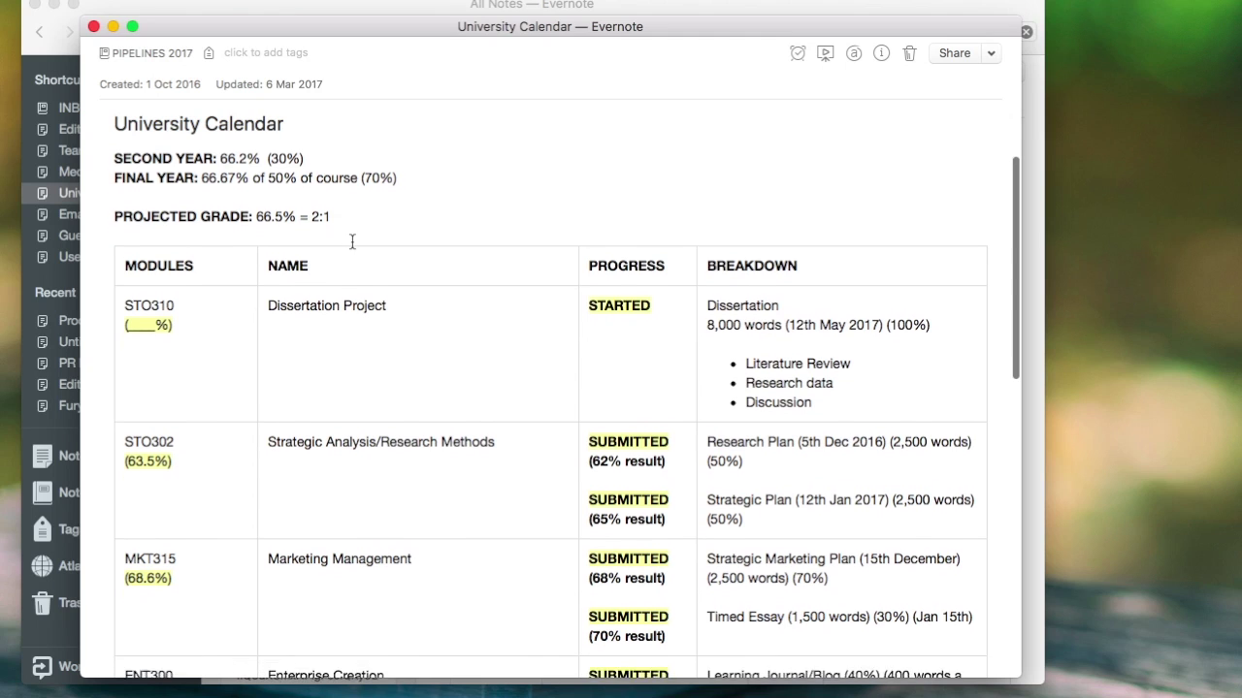
{"action": "scroll", "coordinate": [764, 527], "scroll_direction": "down", "scroll_amount": 3}
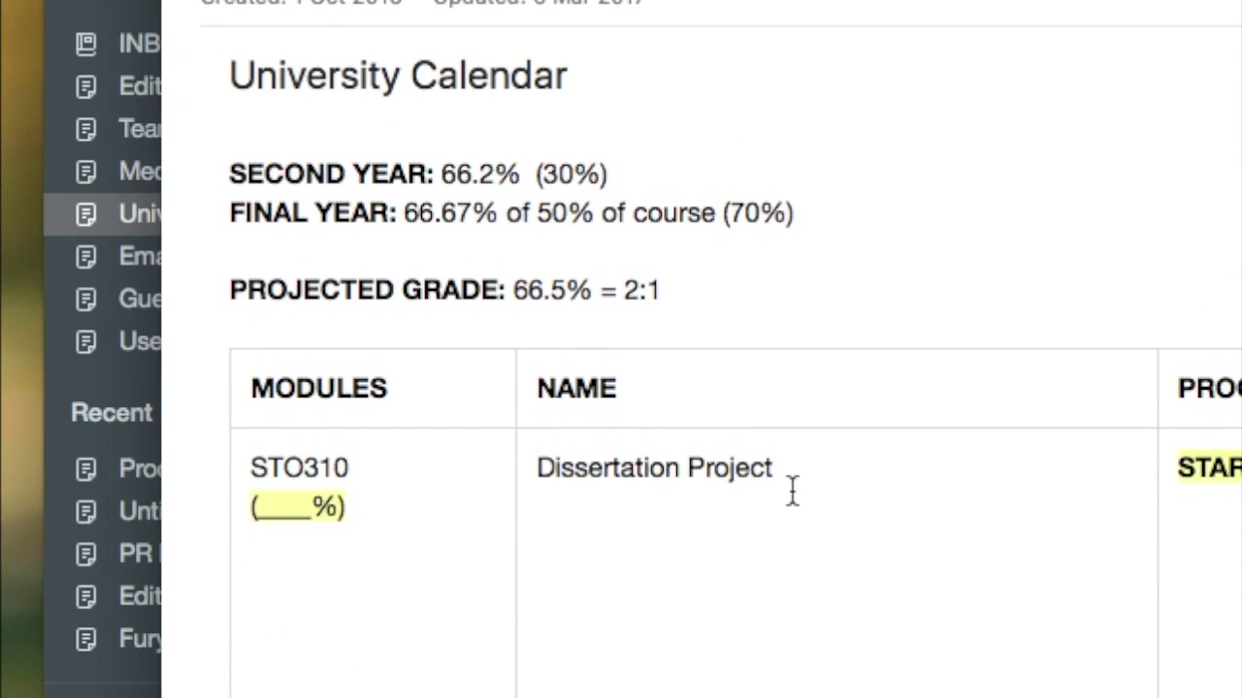
{"action": "left_click", "coordinate": [793, 490]}
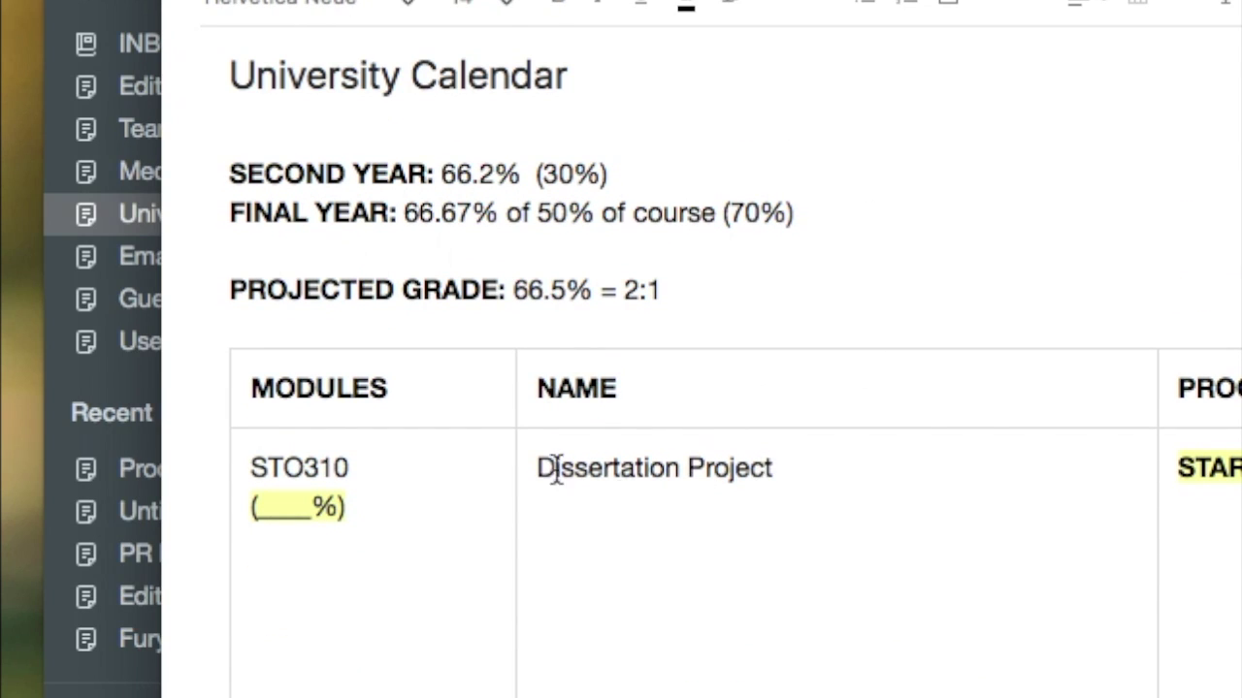
{"action": "left_click", "coordinate": [327, 506]}
{"action": "left_click_drag", "start_coordinate": [327, 507], "coordinate": [243, 507]}
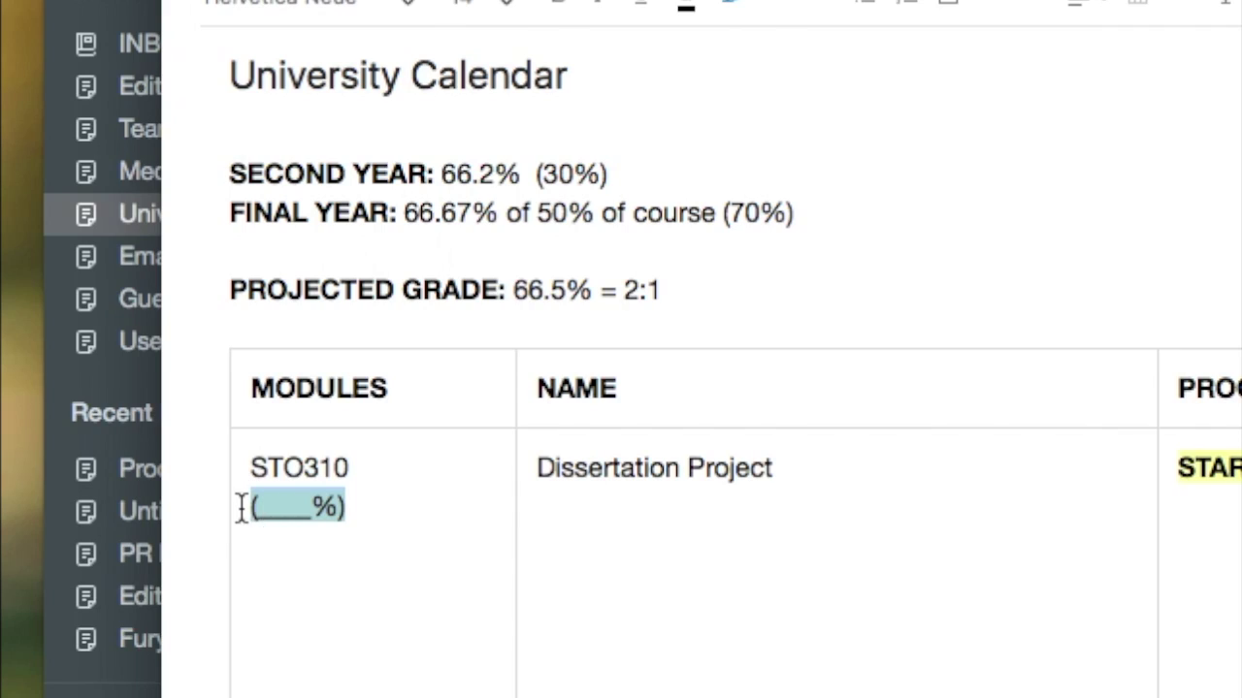
{"action": "left_click", "coordinate": [745, 6]}
{"action": "left_click", "coordinate": [487, 529]}
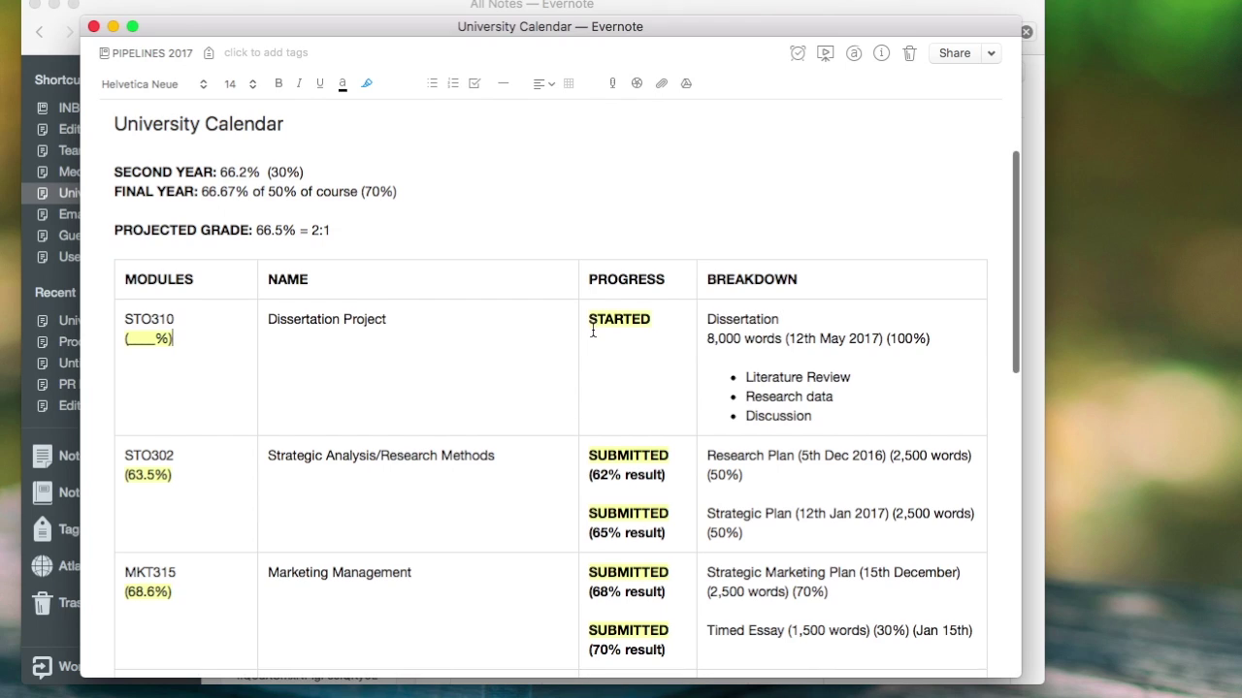
{"action": "scroll", "coordinate": [592, 331], "scroll_direction": "down", "scroll_amount": 5}
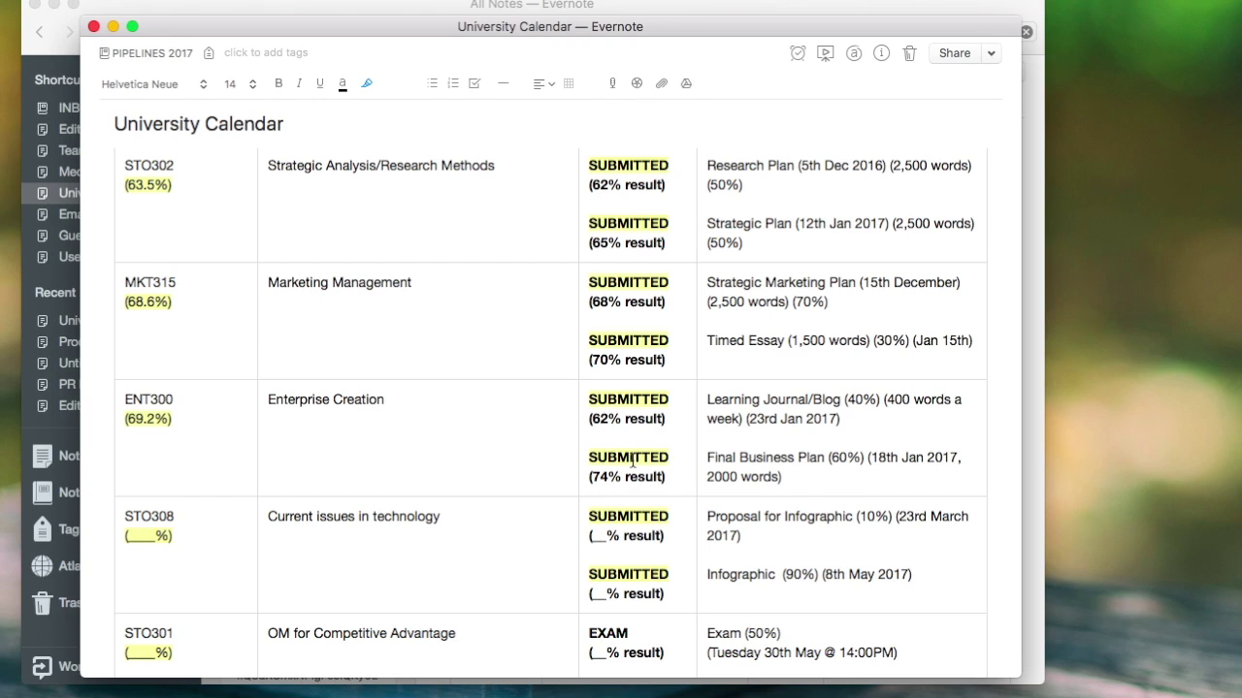
{"action": "scroll", "coordinate": [632, 460], "scroll_direction": "up", "scroll_amount": 5}
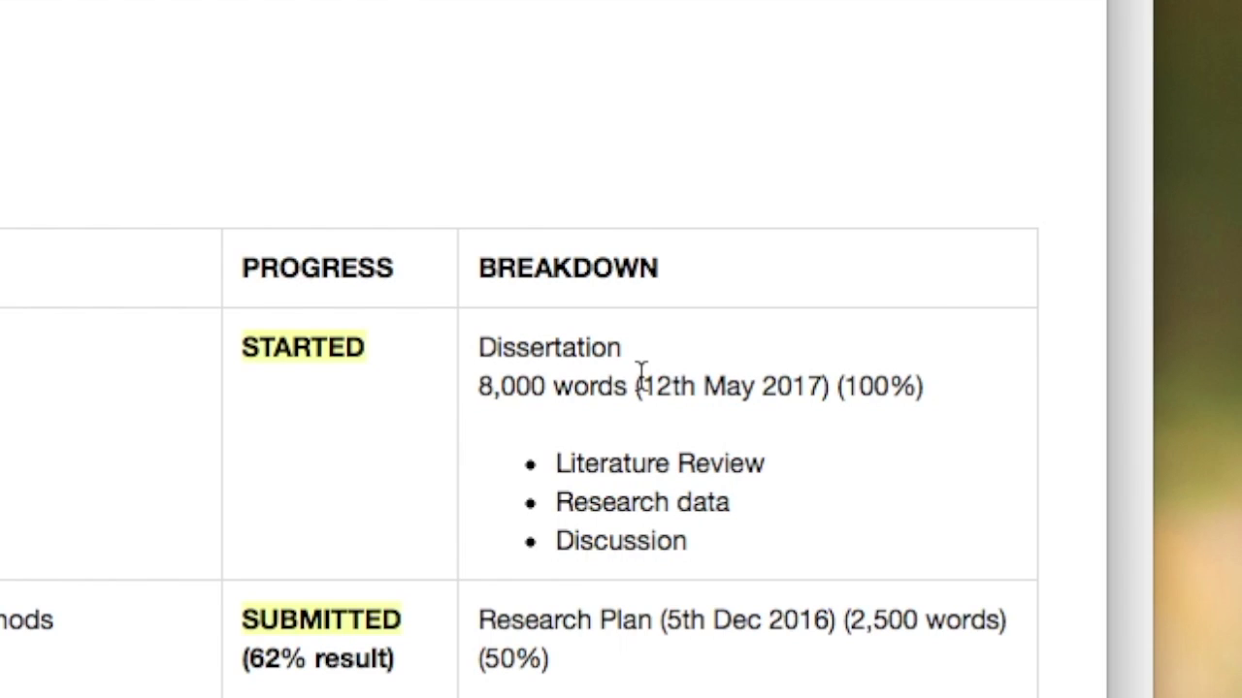
{"action": "scroll", "coordinate": [602, 654], "scroll_direction": "down", "scroll_amount": 2}
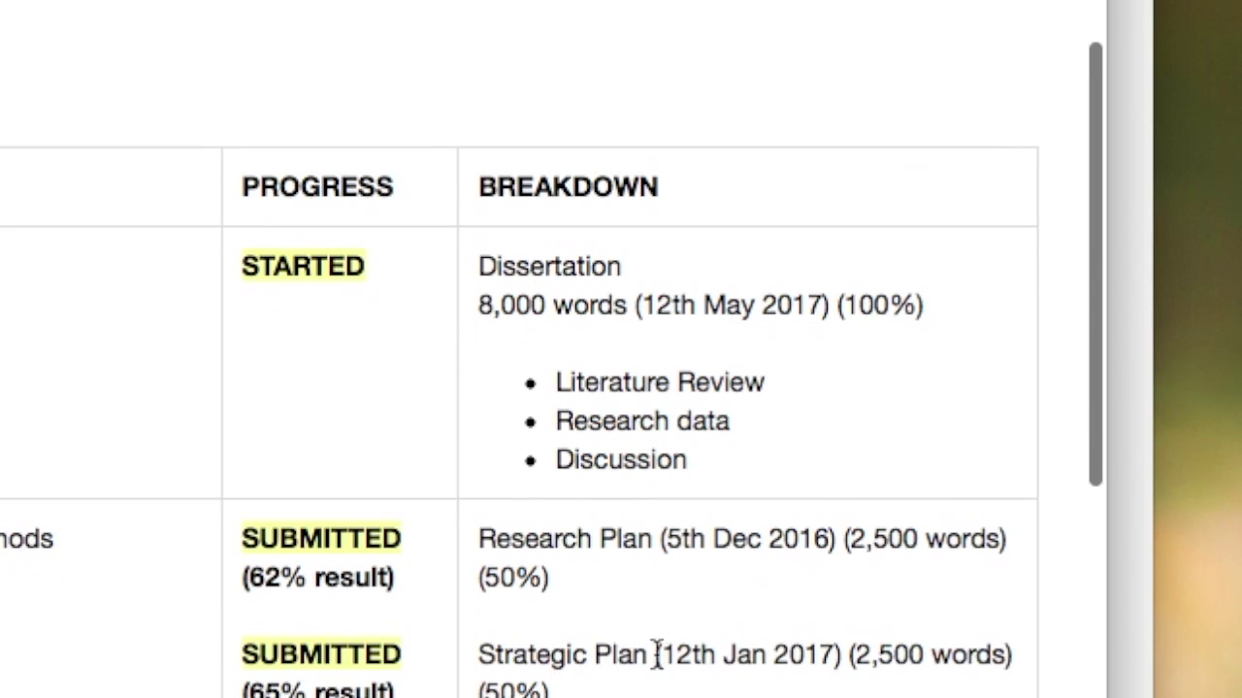
{"action": "scroll", "coordinate": [652, 655], "scroll_direction": "up", "scroll_amount": 2}
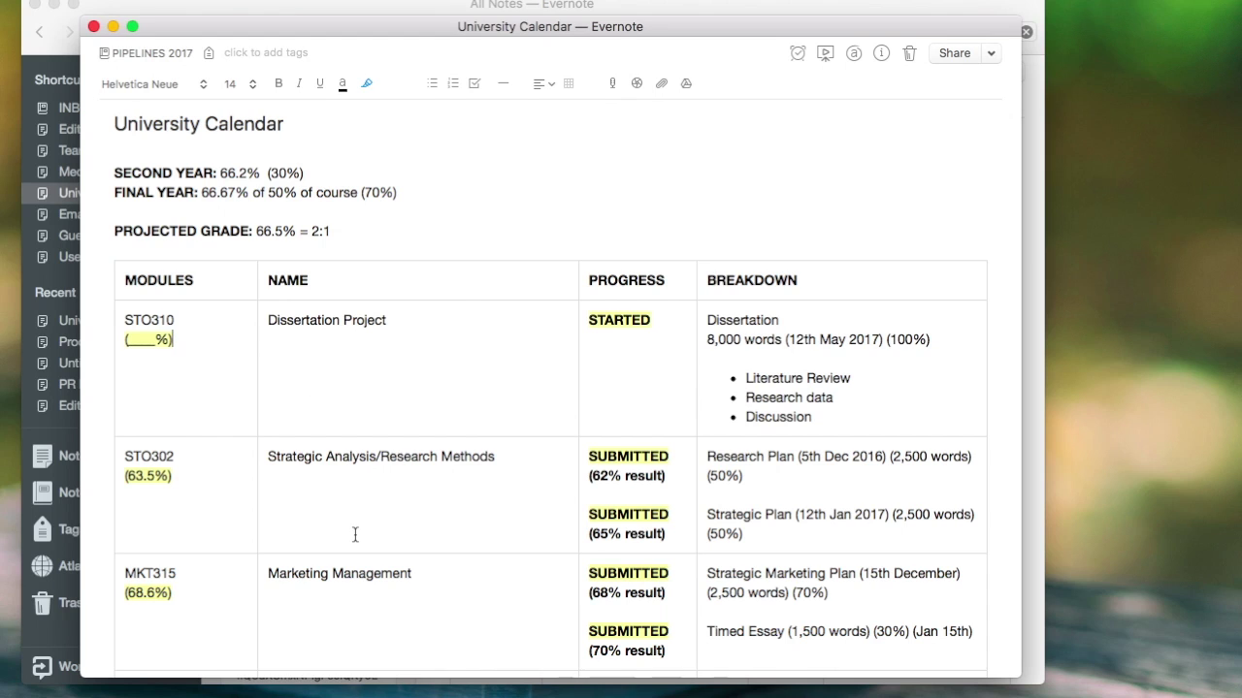
{"action": "scroll", "coordinate": [355, 535], "scroll_direction": "down", "scroll_amount": 5}
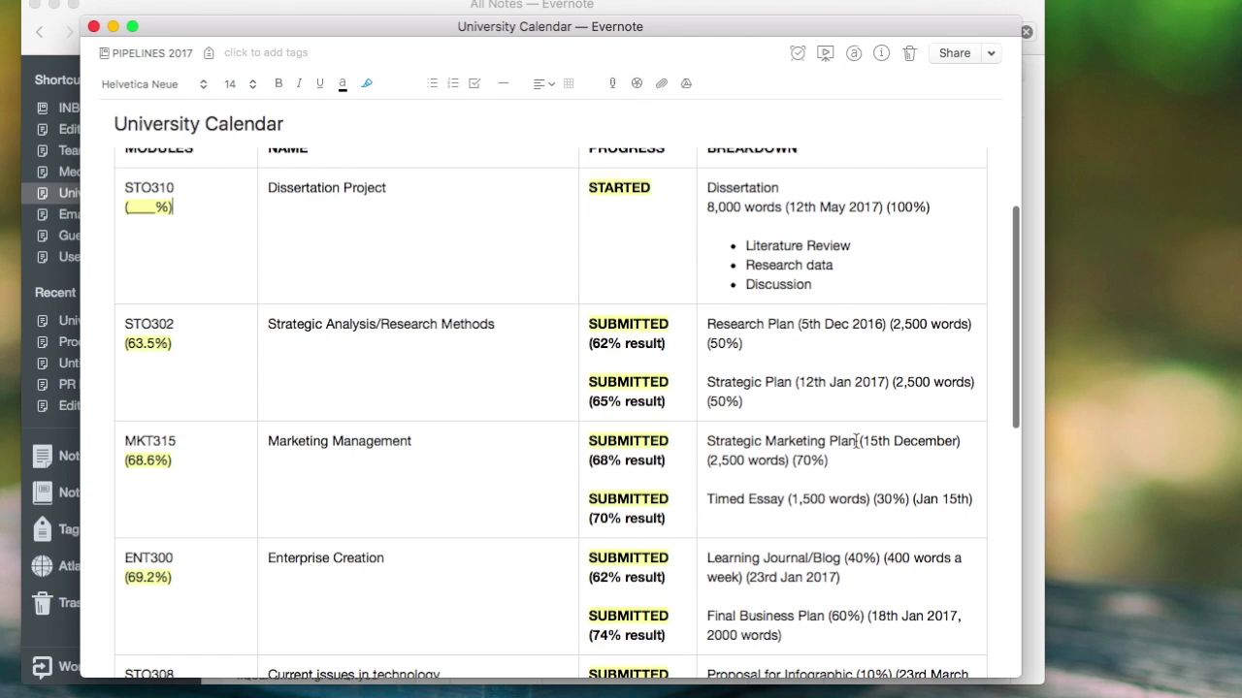
{"action": "scroll", "coordinate": [654, 421], "scroll_direction": "up", "scroll_amount": 3}
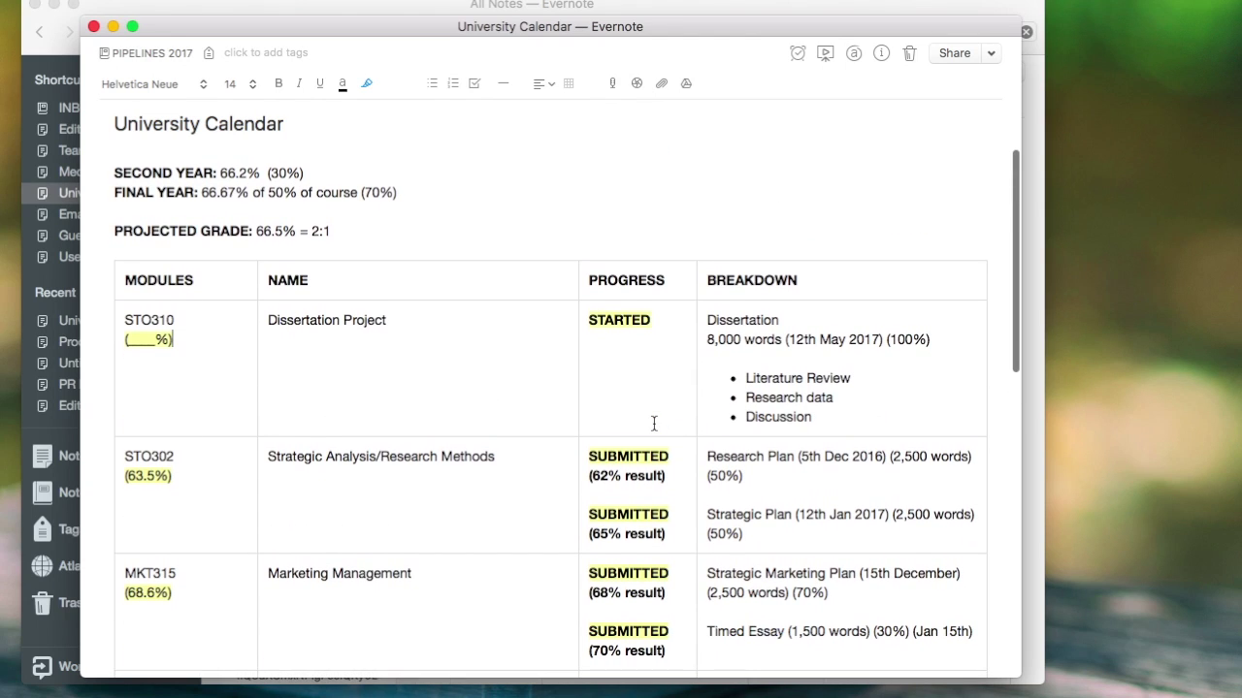
{"action": "scroll", "coordinate": [654, 423], "scroll_direction": "down", "scroll_amount": 4}
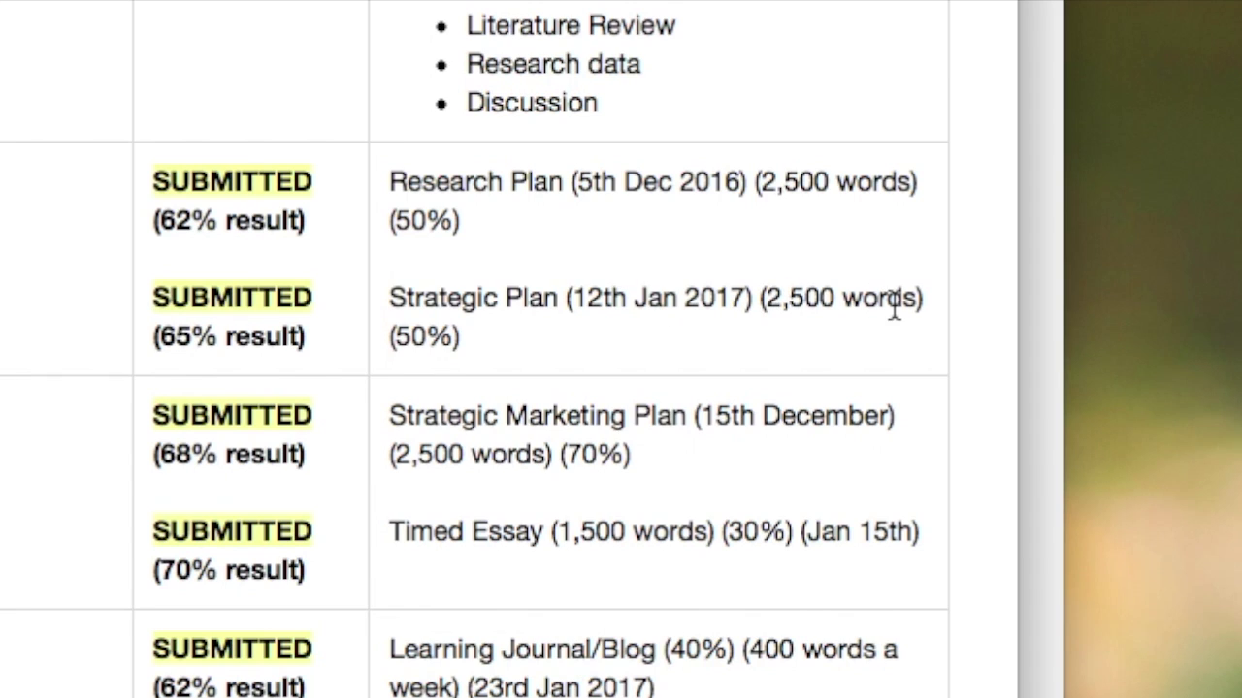
{"action": "scroll", "coordinate": [716, 250], "scroll_direction": "up", "scroll_amount": 5}
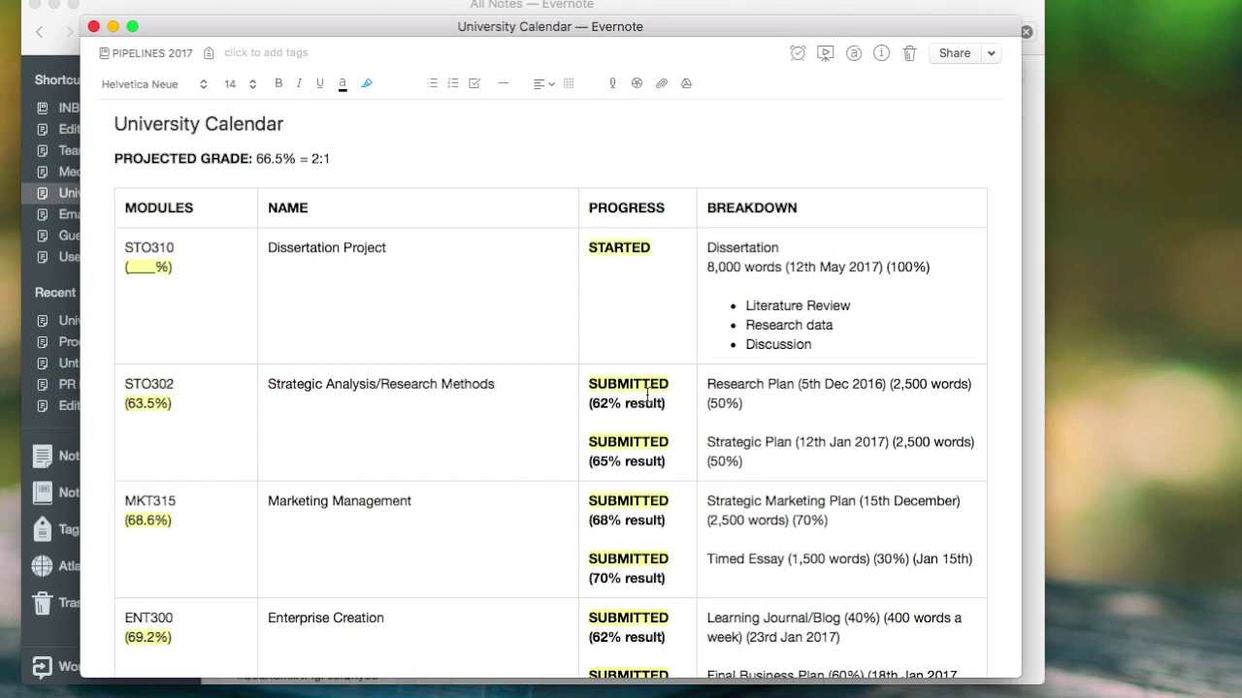
{"action": "scroll", "coordinate": [746, 480], "scroll_direction": "down", "scroll_amount": 2}
{"action": "scroll", "coordinate": [746, 480], "scroll_direction": "down", "scroll_amount": 2}
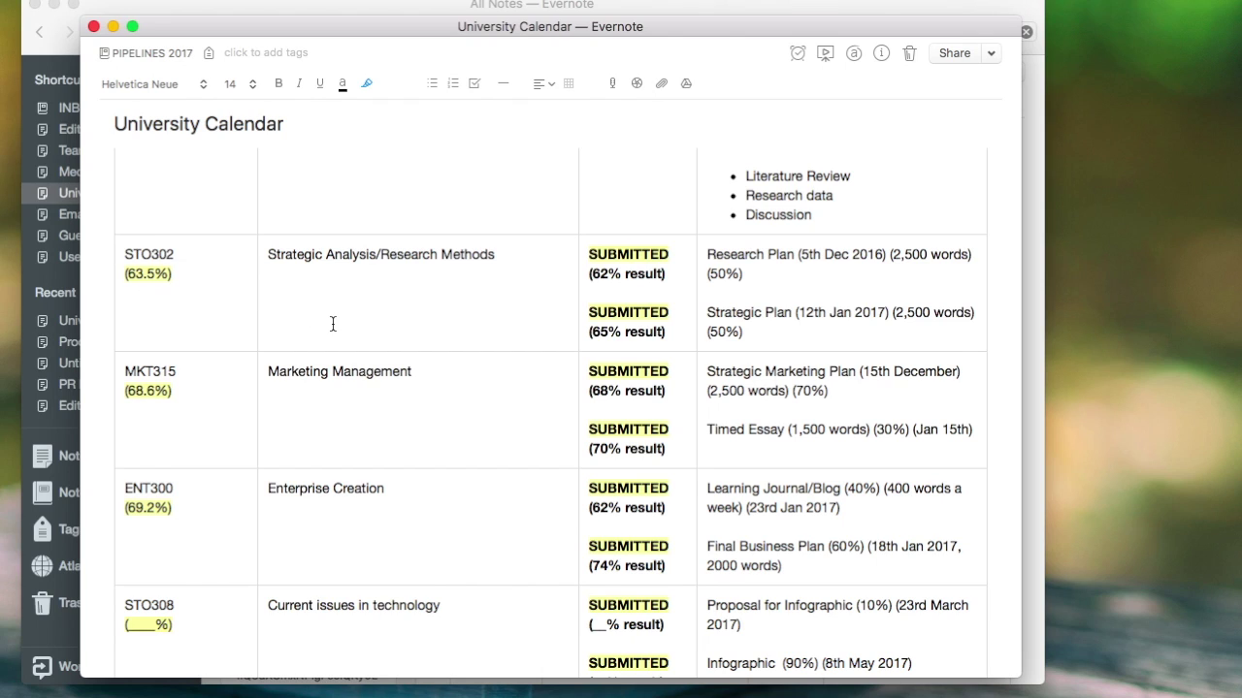
{"action": "scroll", "coordinate": [619, 422], "scroll_direction": "down", "scroll_amount": 3}
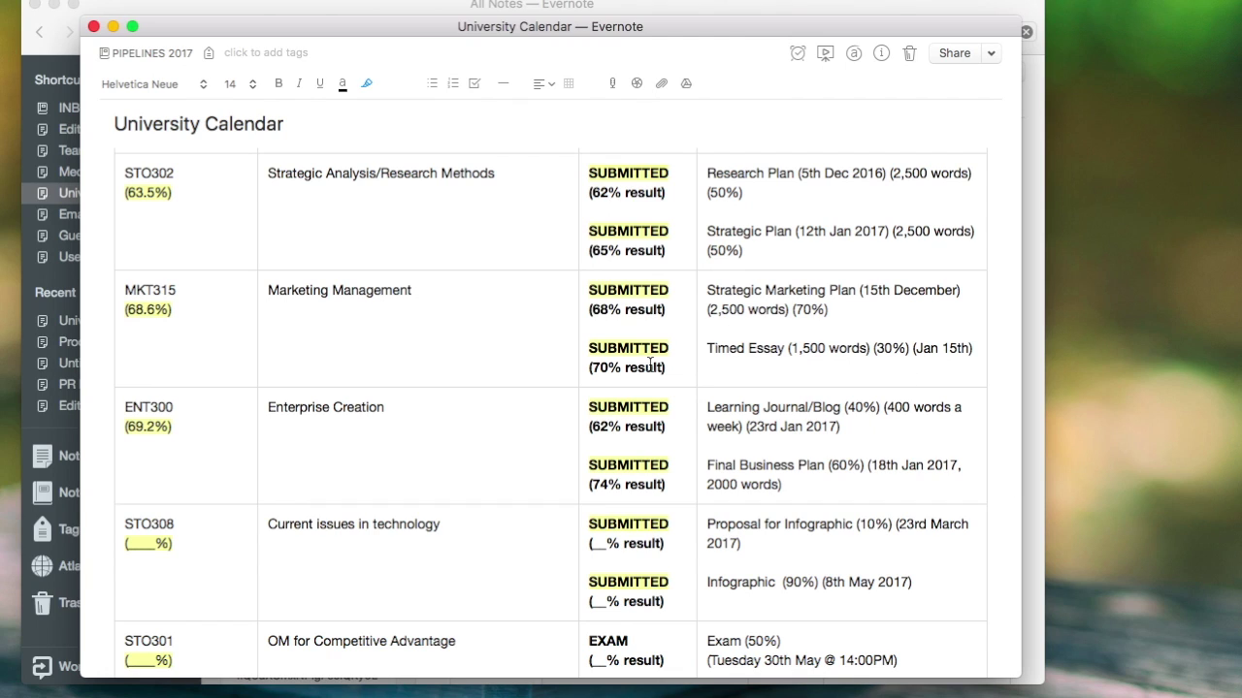
{"action": "scroll", "coordinate": [146, 320], "scroll_direction": "down", "scroll_amount": 5}
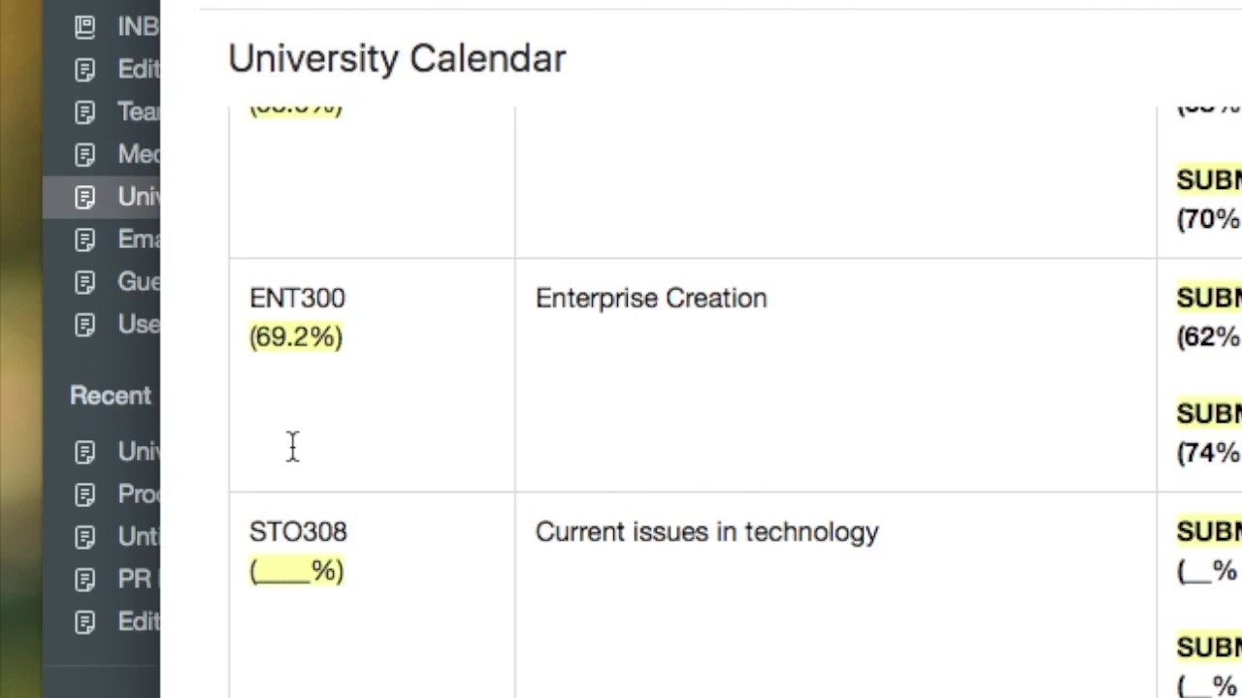
{"action": "scroll", "coordinate": [145, 318], "scroll_direction": "down", "scroll_amount": 2}
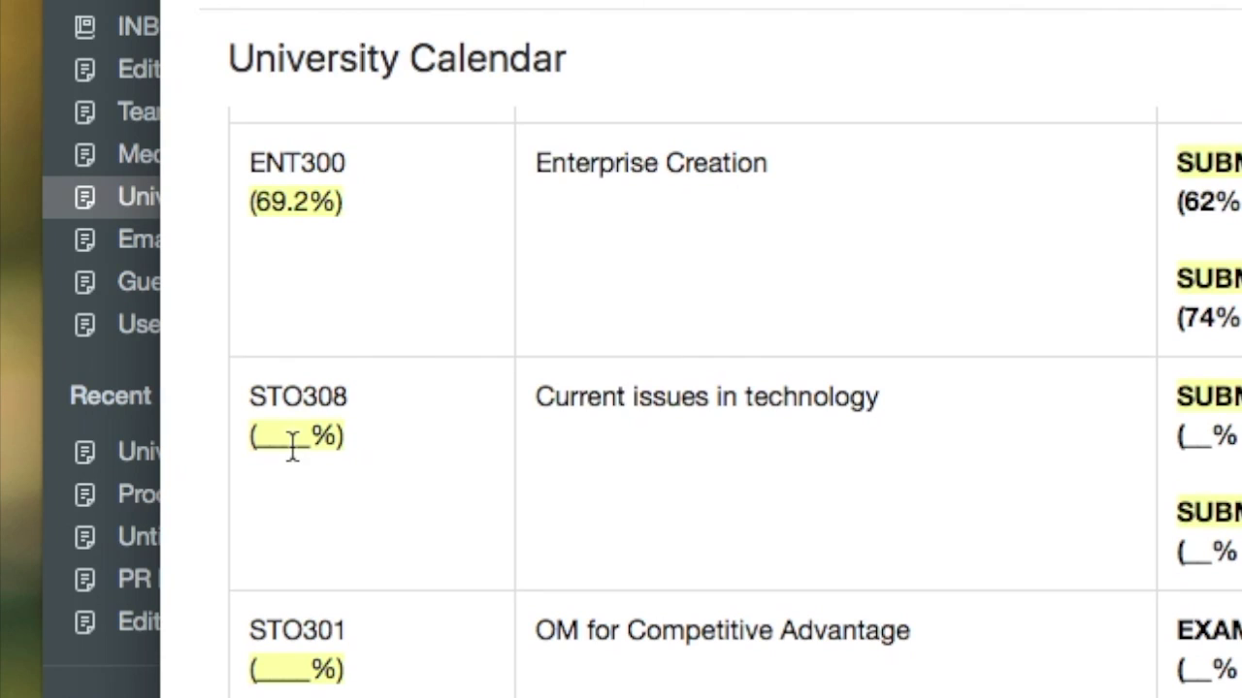
{"action": "scroll", "coordinate": [146, 319], "scroll_direction": "down", "scroll_amount": 2}
{"action": "scroll", "coordinate": [1165, 679], "scroll_direction": "down", "scroll_amount": 1}
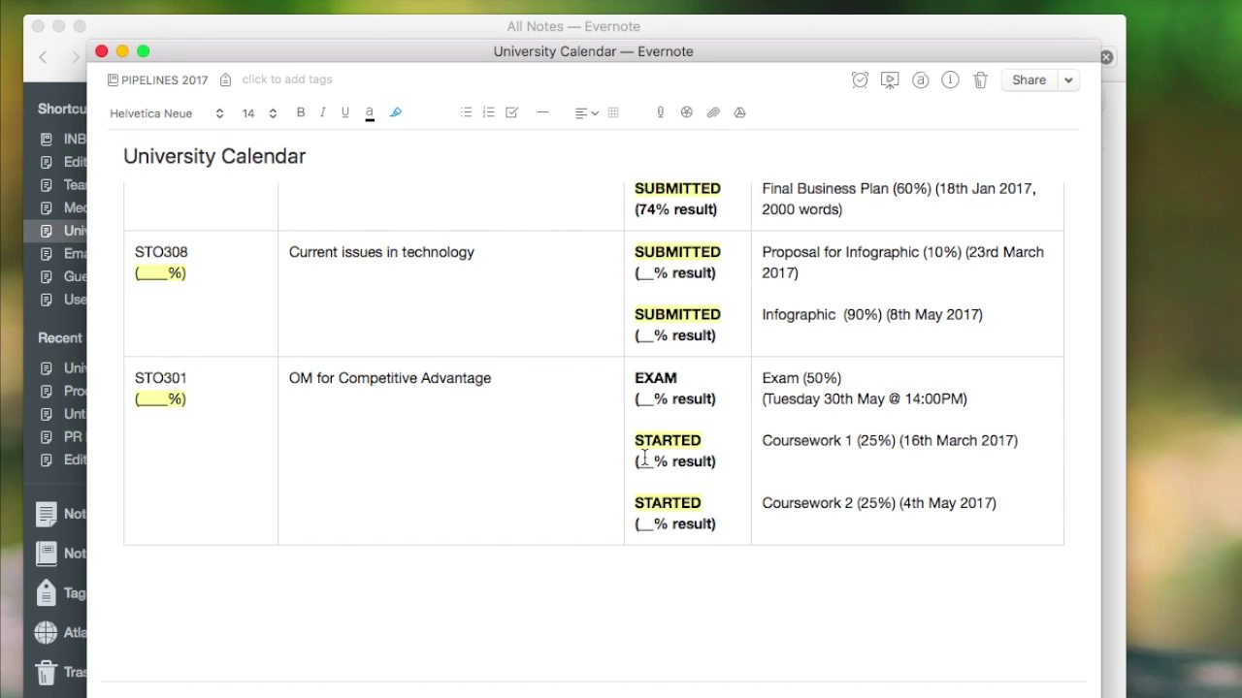
{"action": "scroll", "coordinate": [340, 375], "scroll_direction": "up", "scroll_amount": 10}
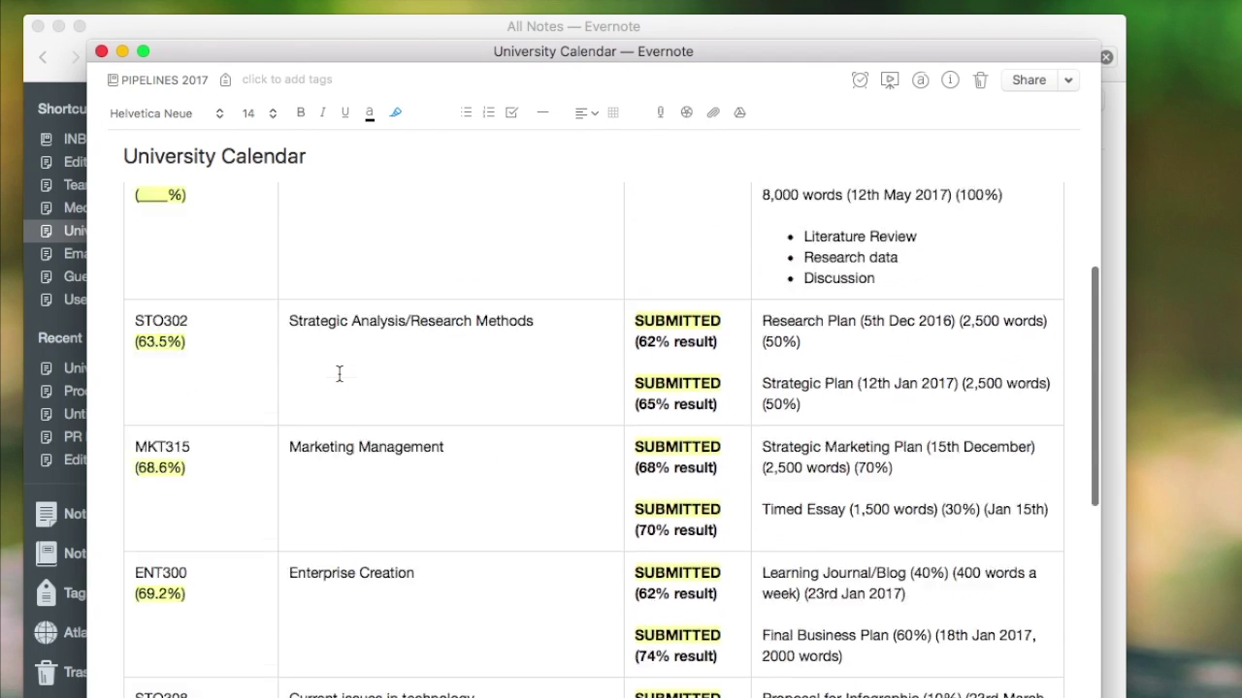
{"action": "scroll", "coordinate": [340, 375], "scroll_direction": "down", "scroll_amount": 2}
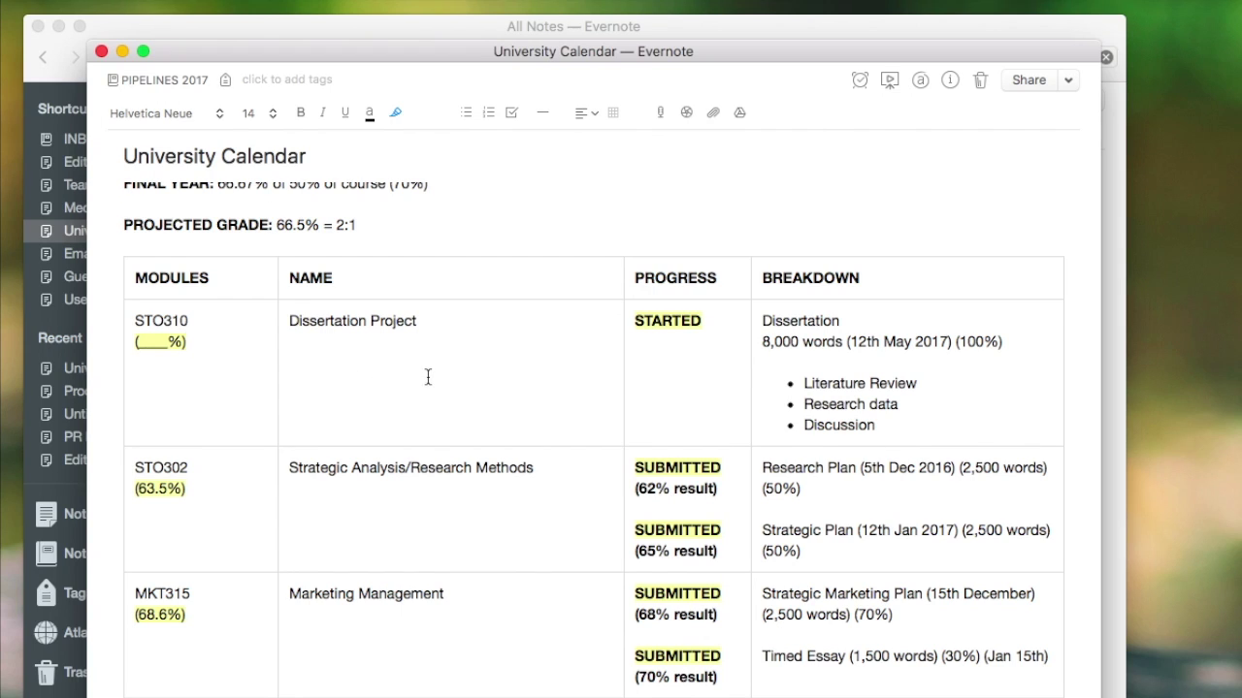
{"action": "scroll", "coordinate": [427, 377], "scroll_direction": "down", "scroll_amount": 15}
{"action": "scroll", "coordinate": [427, 377], "scroll_direction": "up", "scroll_amount": 15}
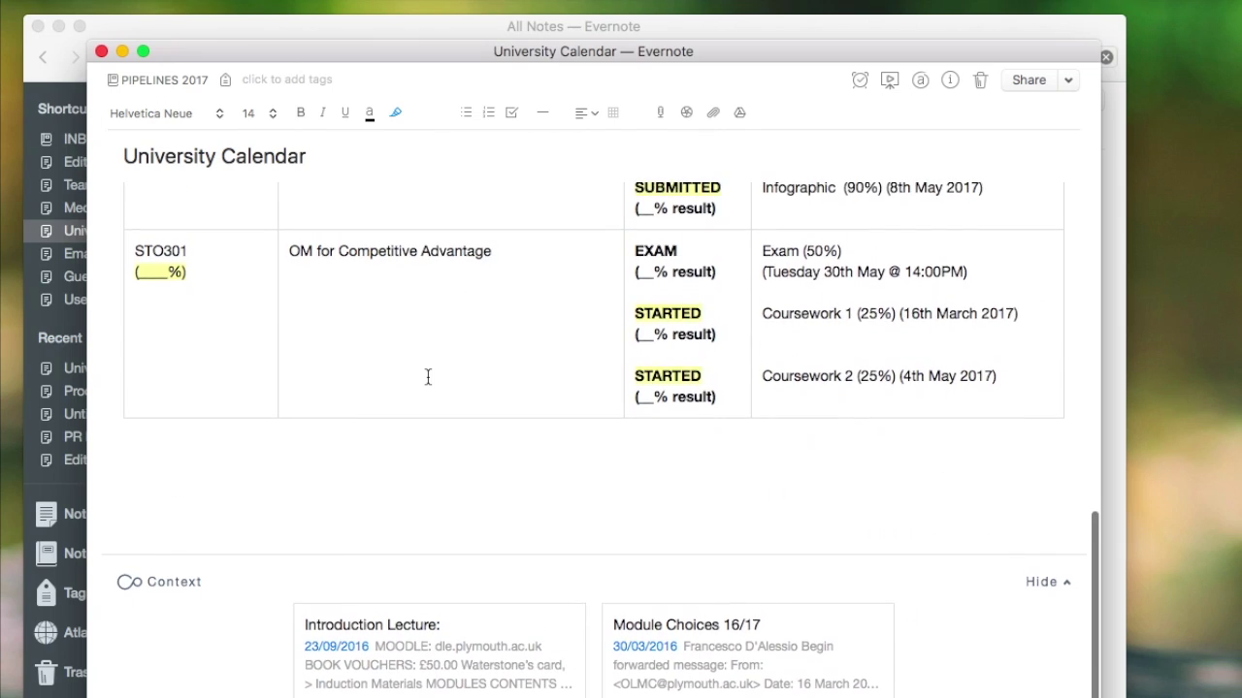
{"action": "scroll", "coordinate": [426, 377], "scroll_direction": "down", "scroll_amount": 15}
{"action": "scroll", "coordinate": [427, 377], "scroll_direction": "up", "scroll_amount": 10}
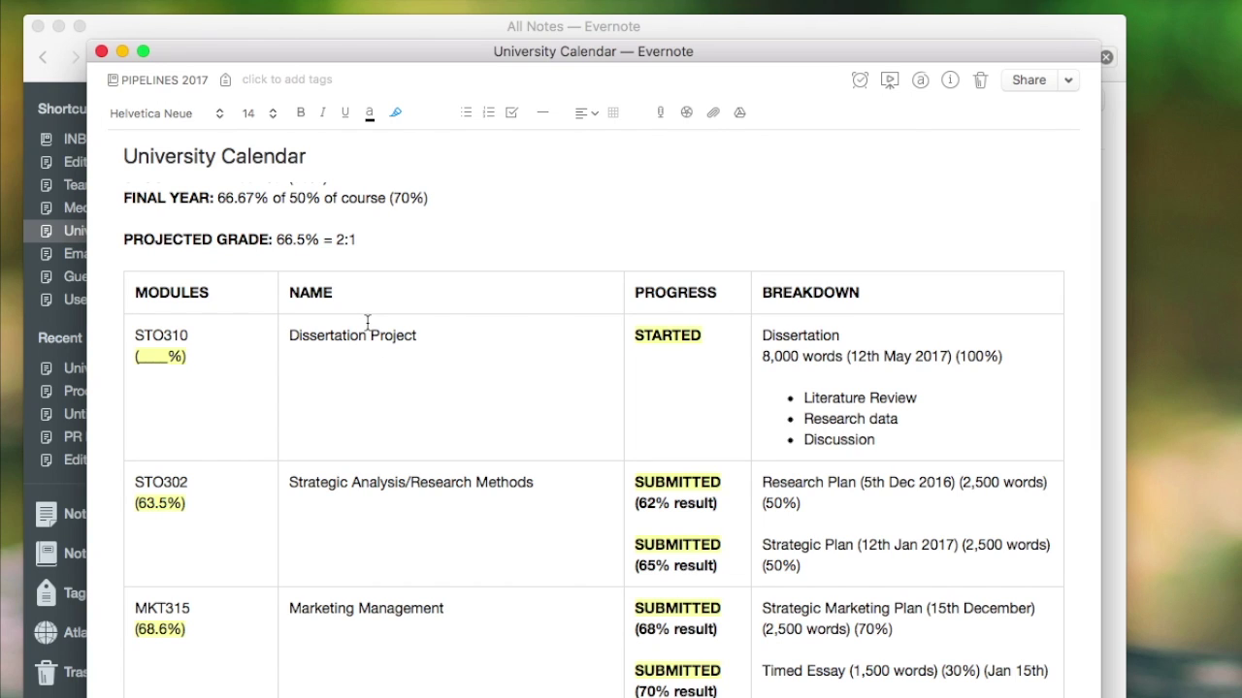
{"action": "scroll", "coordinate": [367, 324], "scroll_direction": "up", "scroll_amount": 2}
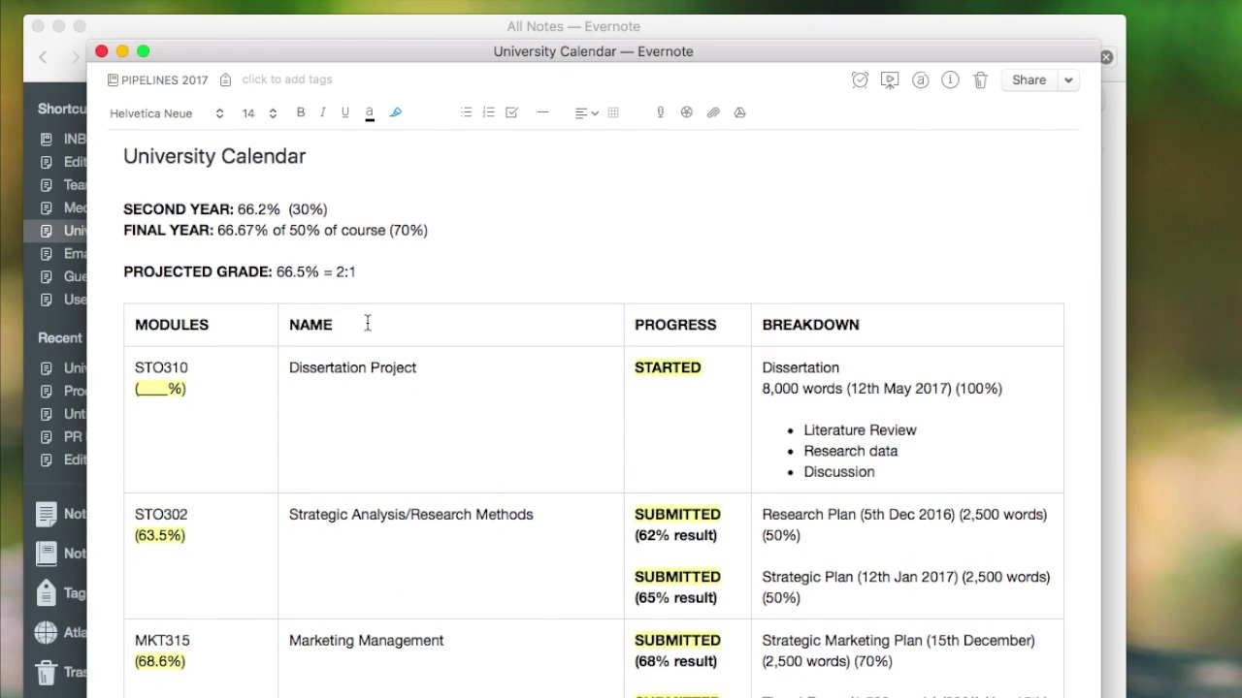
{"action": "scroll", "coordinate": [368, 324], "scroll_direction": "down", "scroll_amount": 15}
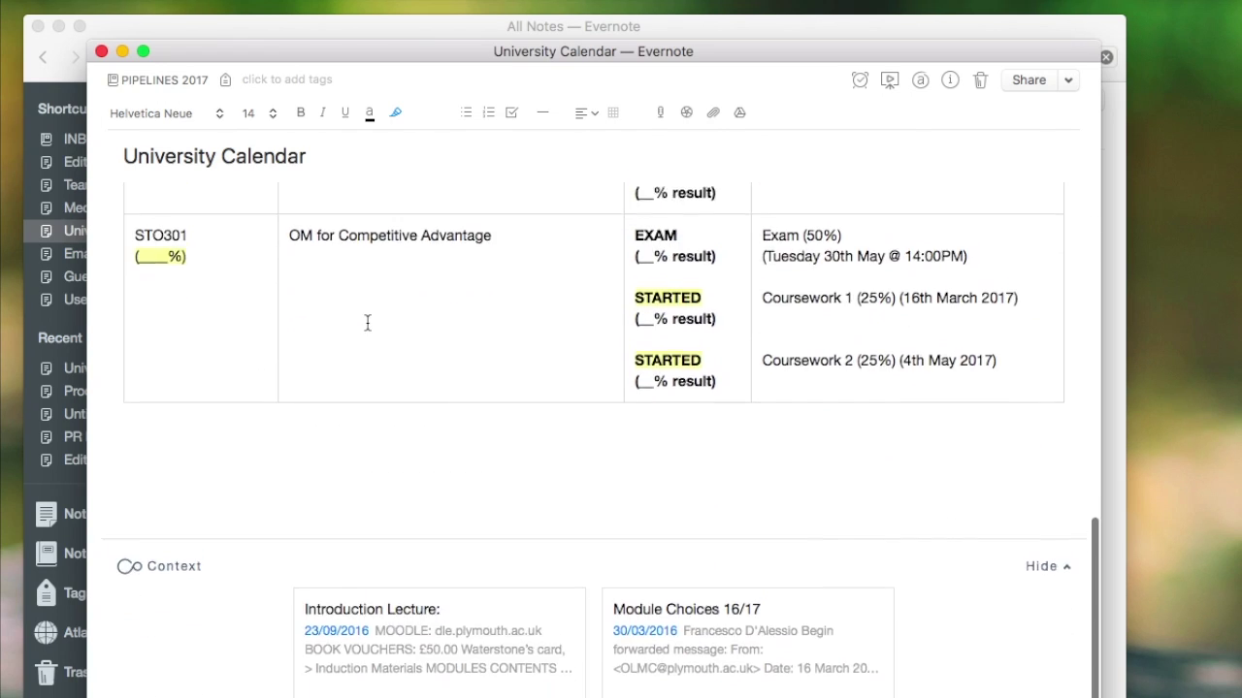
{"action": "scroll", "coordinate": [368, 324], "scroll_direction": "up", "scroll_amount": 4}
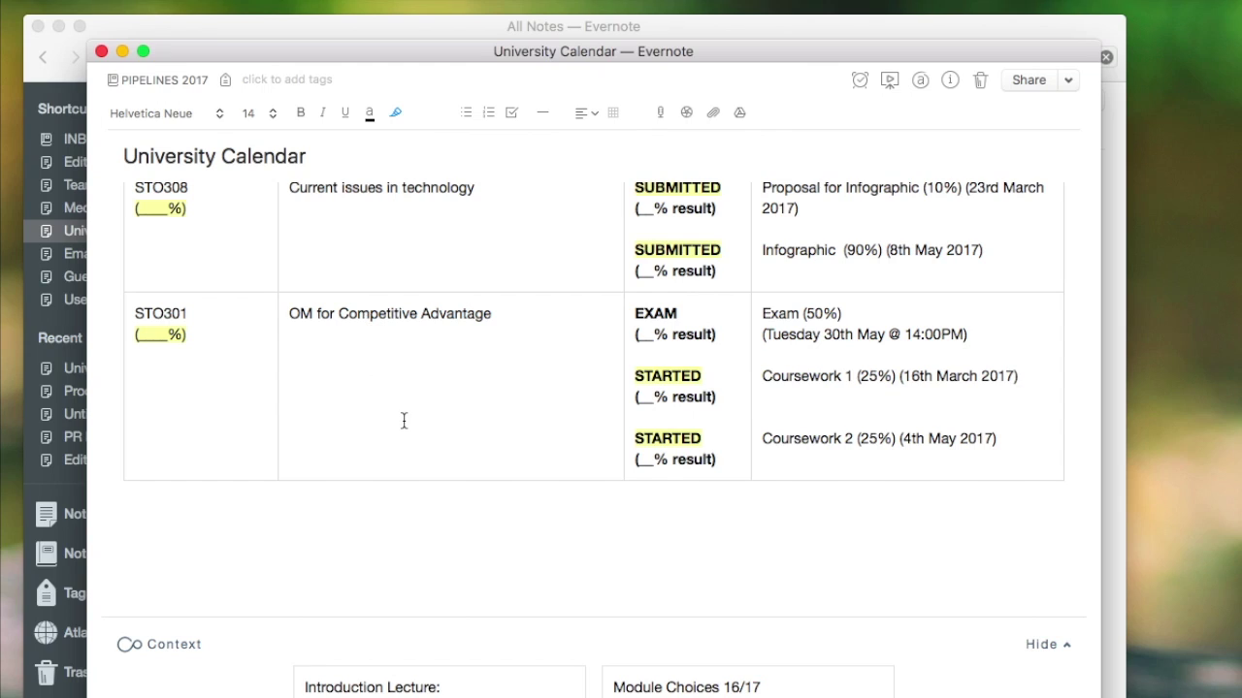
{"action": "scroll", "coordinate": [404, 420], "scroll_direction": "up", "scroll_amount": 6}
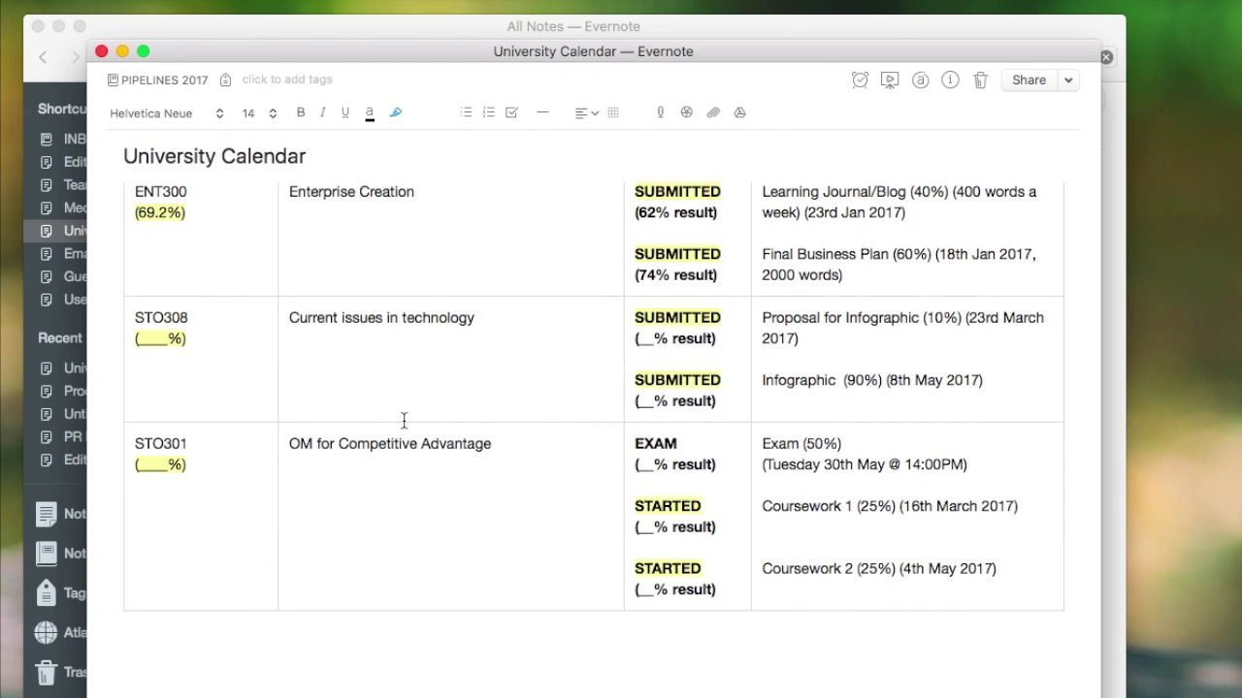
{"action": "scroll", "coordinate": [488, 397], "scroll_direction": "up", "scroll_amount": 10}
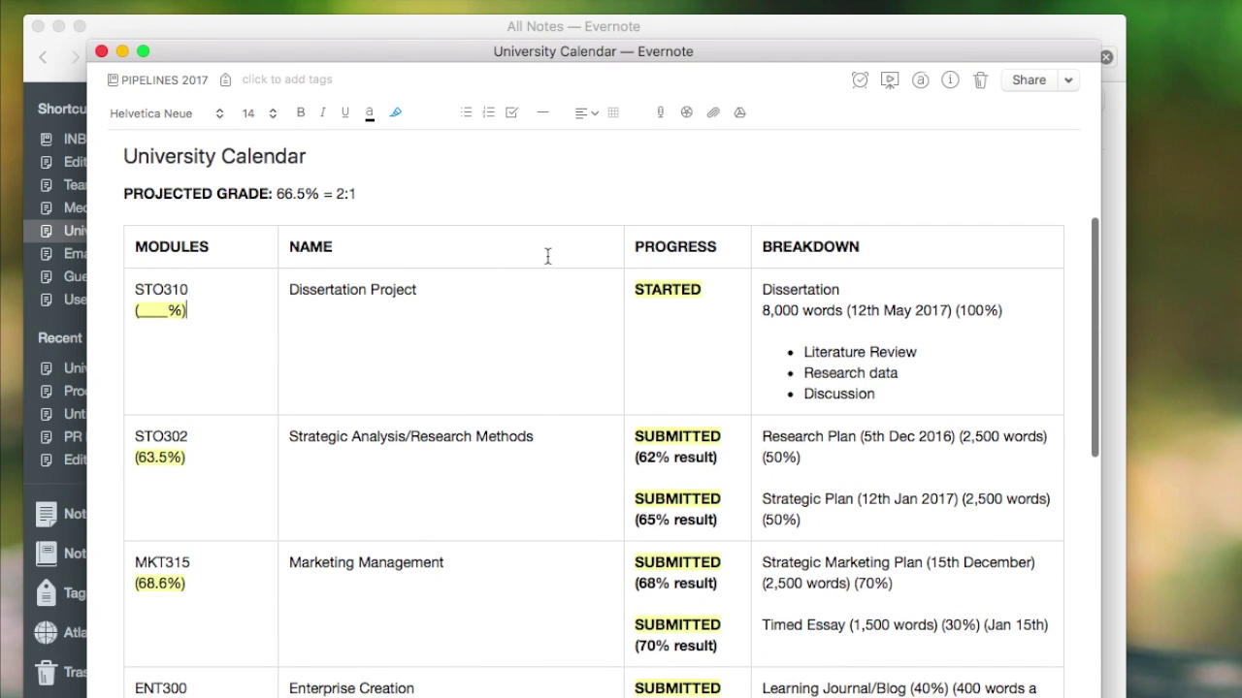
{"action": "scroll", "coordinate": [568, 659], "scroll_direction": "down", "scroll_amount": 10}
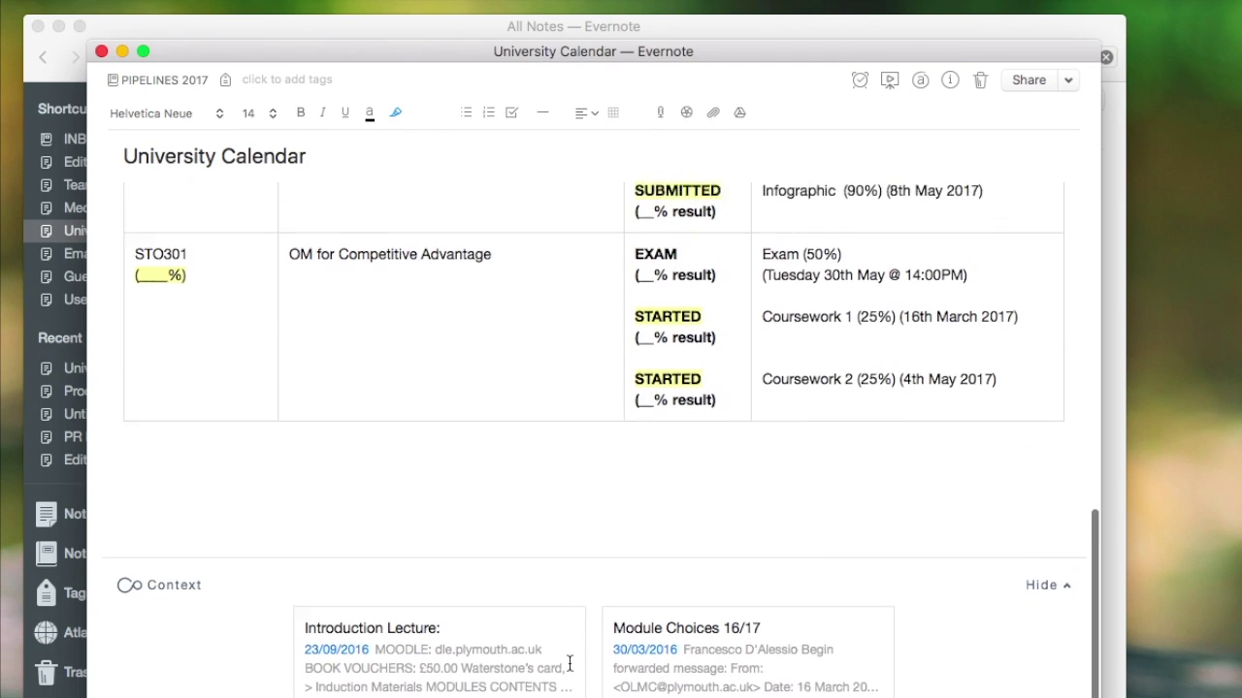
{"action": "scroll", "coordinate": [543, 494], "scroll_direction": "up", "scroll_amount": 10}
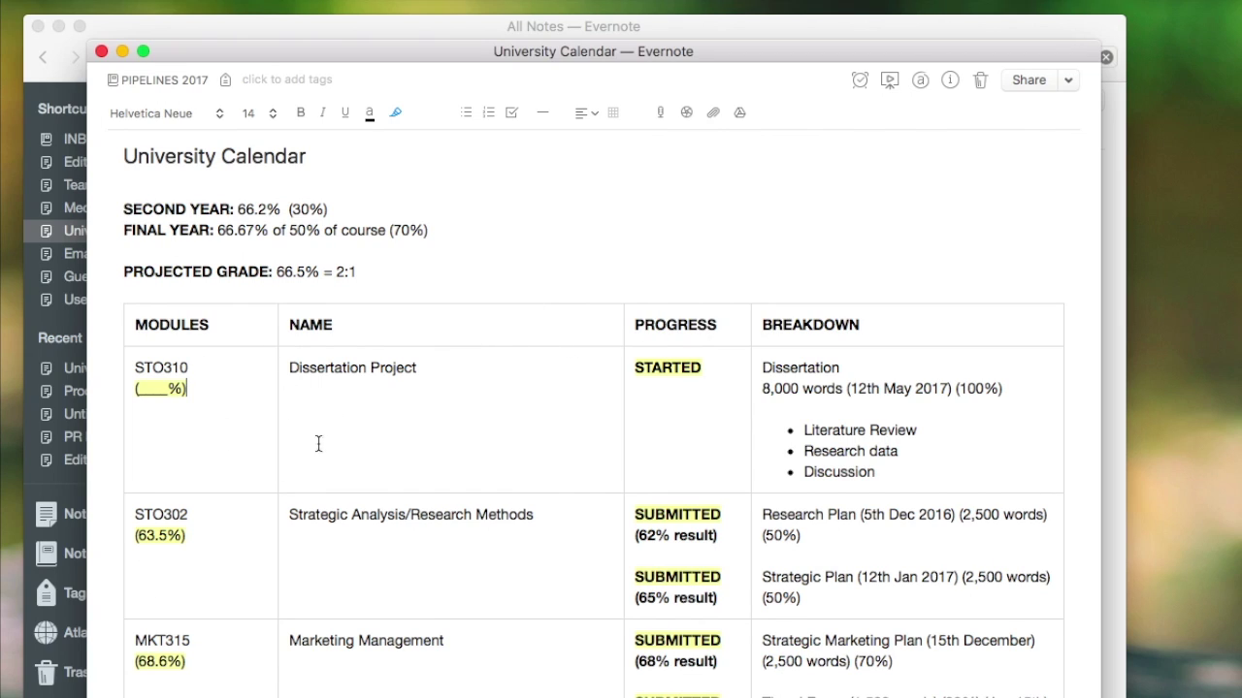
{"action": "scroll", "coordinate": [386, 478], "scroll_direction": "down", "scroll_amount": 3}
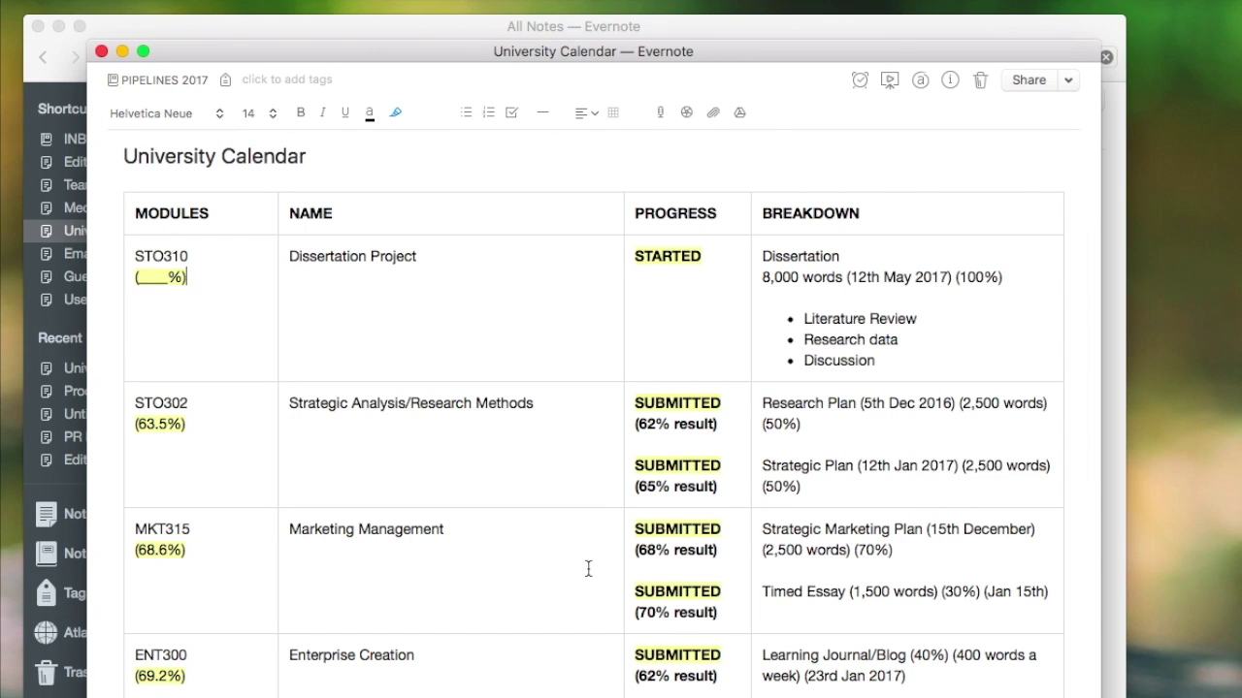
{"action": "scroll", "coordinate": [588, 569], "scroll_direction": "down", "scroll_amount": 2}
{"action": "scroll", "coordinate": [537, 346], "scroll_direction": "down", "scroll_amount": 4}
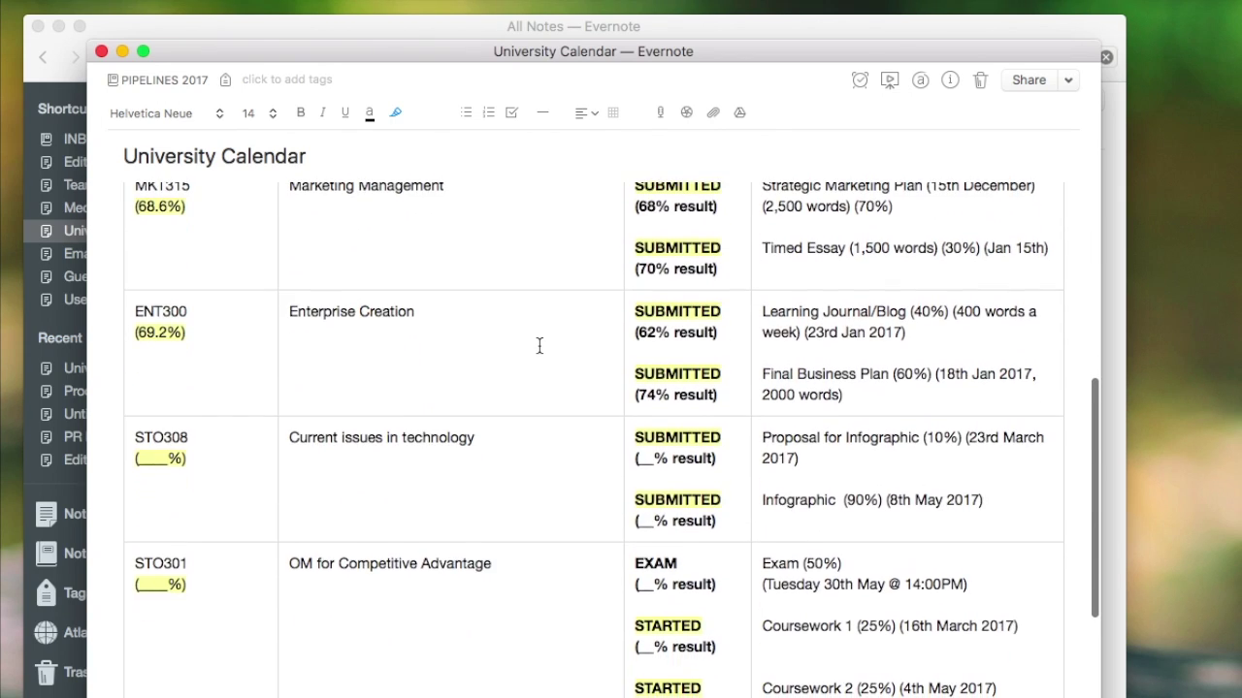
{"action": "scroll", "coordinate": [540, 346], "scroll_direction": "up", "scroll_amount": 4}
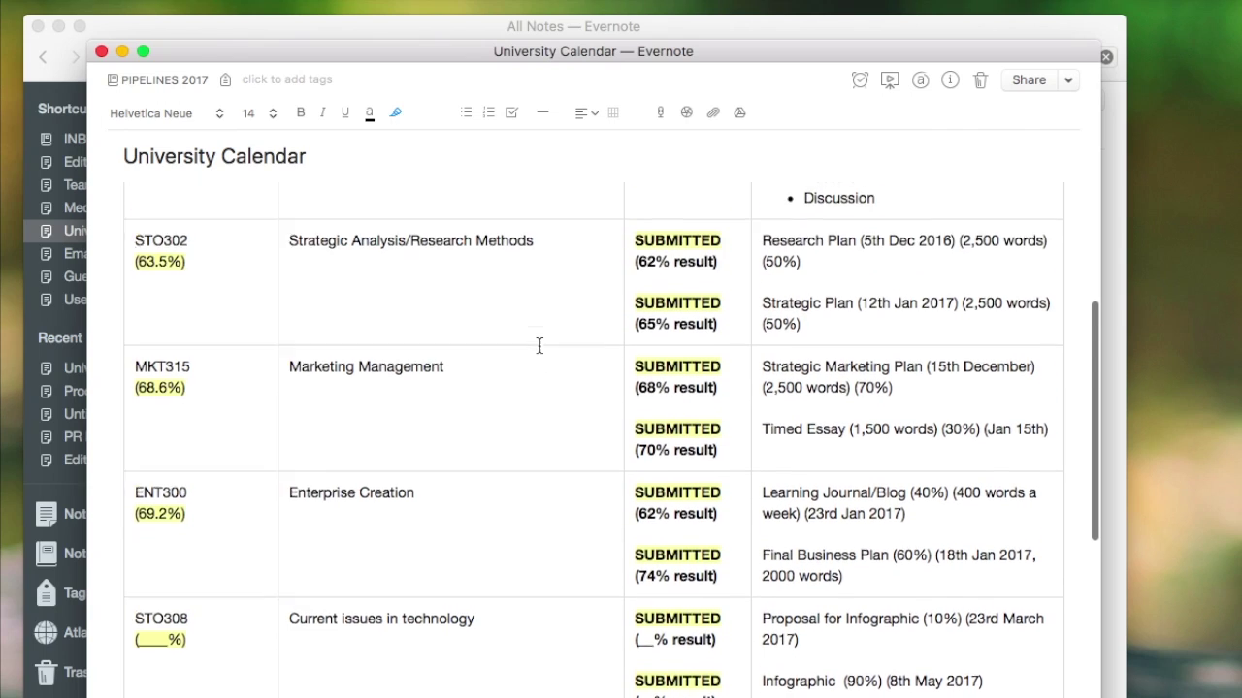
{"action": "scroll", "coordinate": [539, 346], "scroll_direction": "up", "scroll_amount": 2}
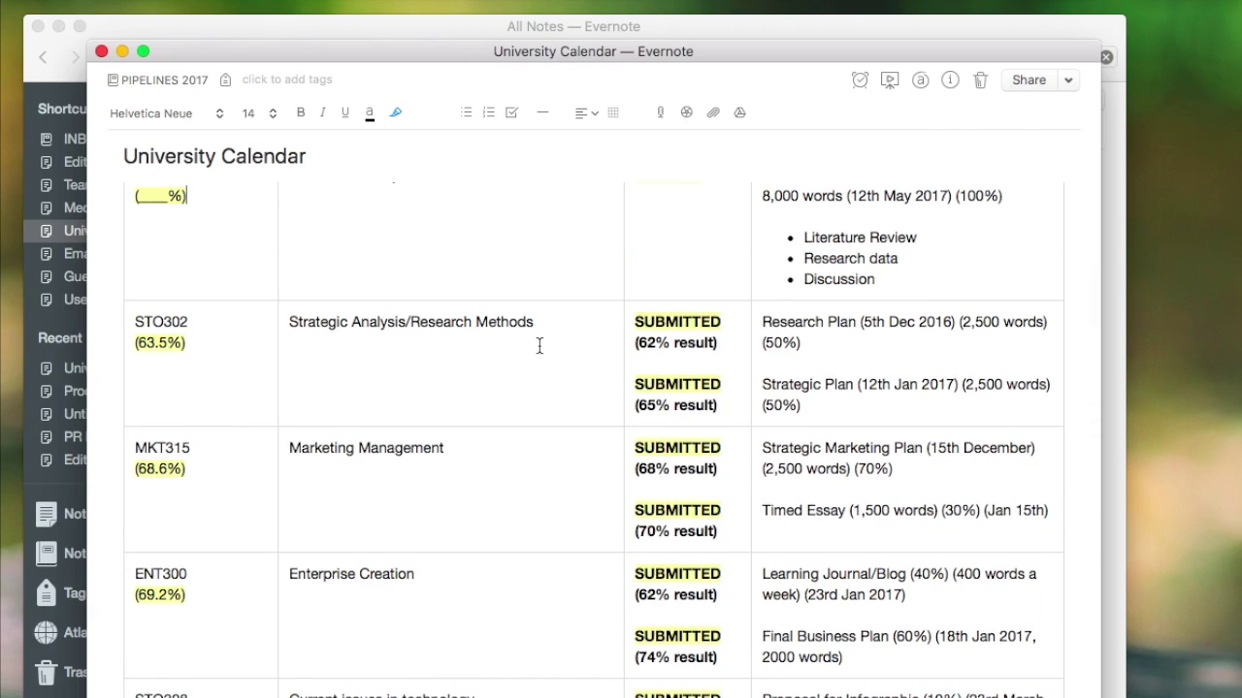
{"action": "scroll", "coordinate": [540, 346], "scroll_direction": "up", "scroll_amount": 2}
{"action": "scroll", "coordinate": [540, 347], "scroll_direction": "up", "scroll_amount": 3}
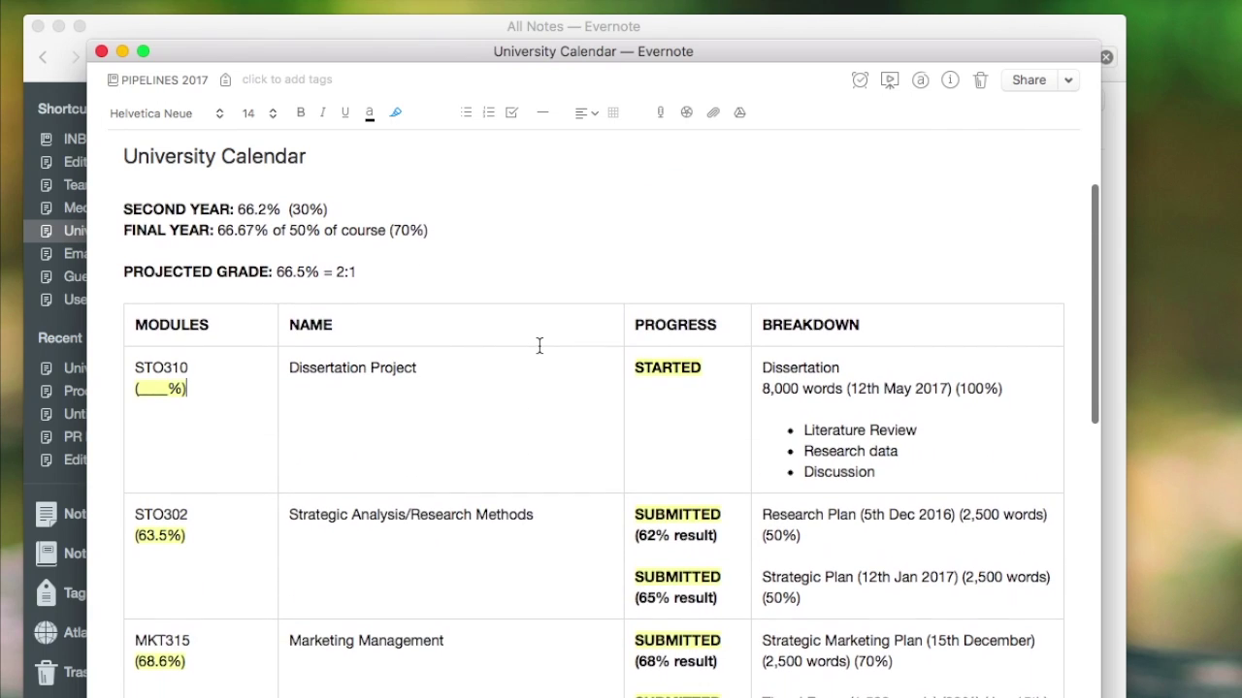
{"action": "scroll", "coordinate": [540, 346], "scroll_direction": "down", "scroll_amount": 2}
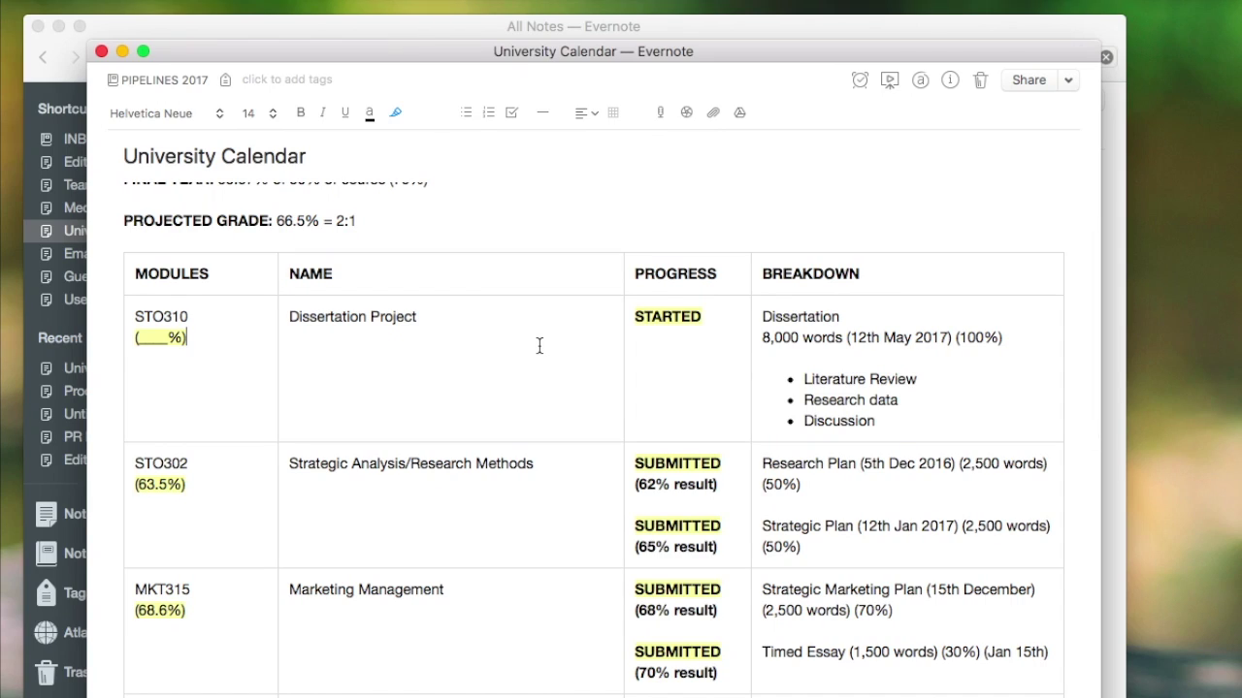